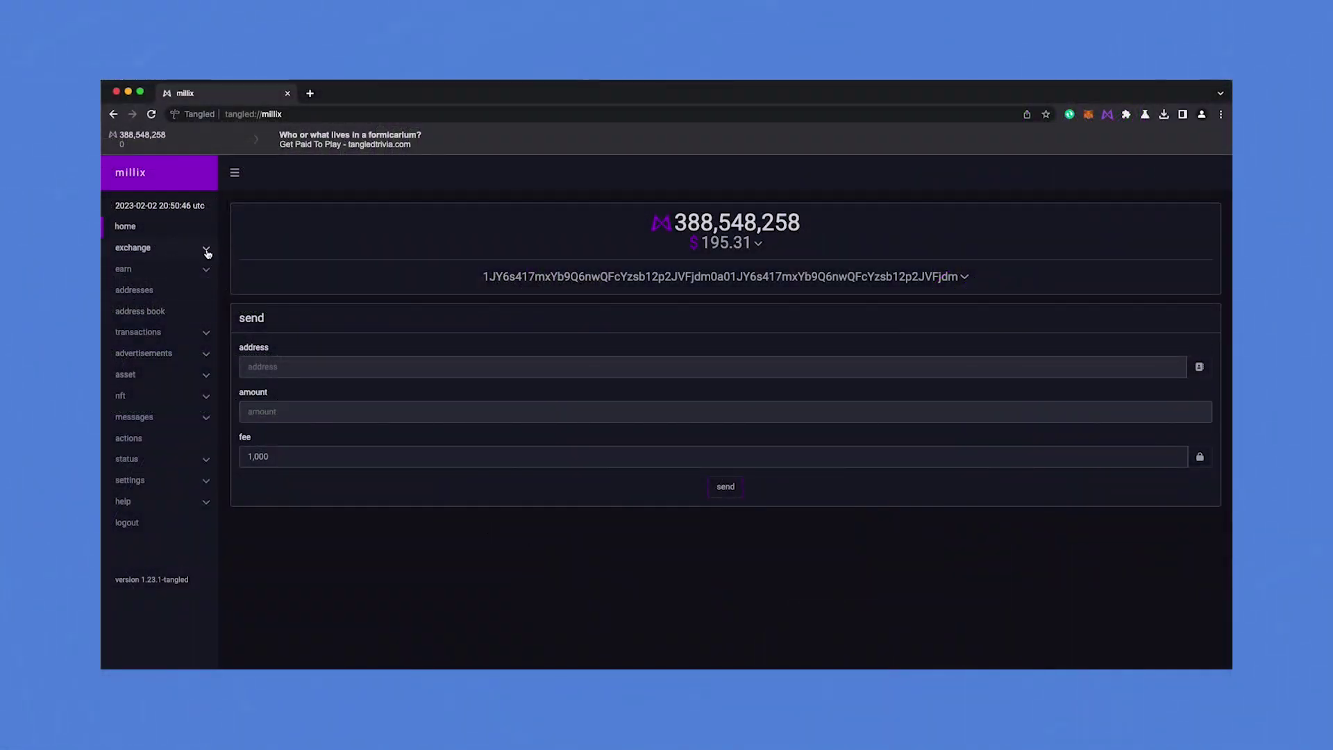
Open the Exchange getting started guide and expand its configure MetaMask instructions.
{"action": "left_click", "coordinate": [207, 250]}
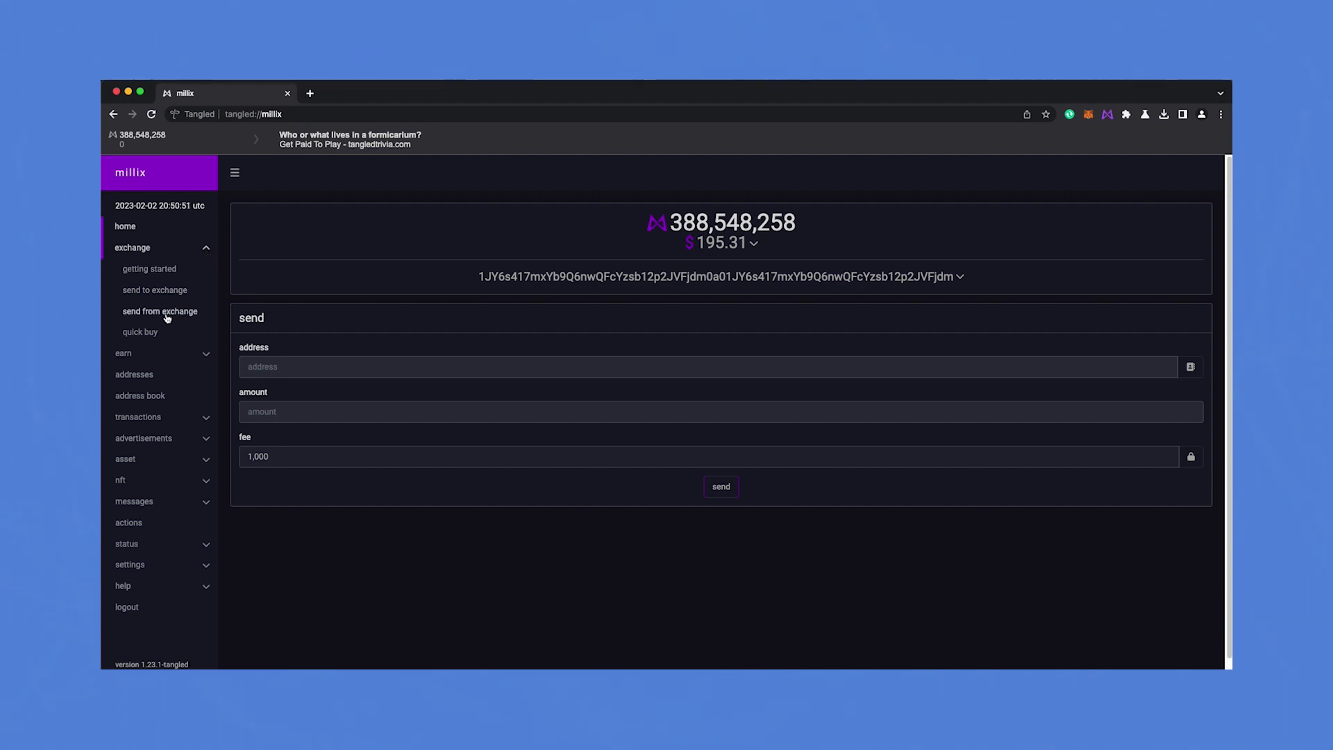
{"action": "left_click", "coordinate": [170, 270]}
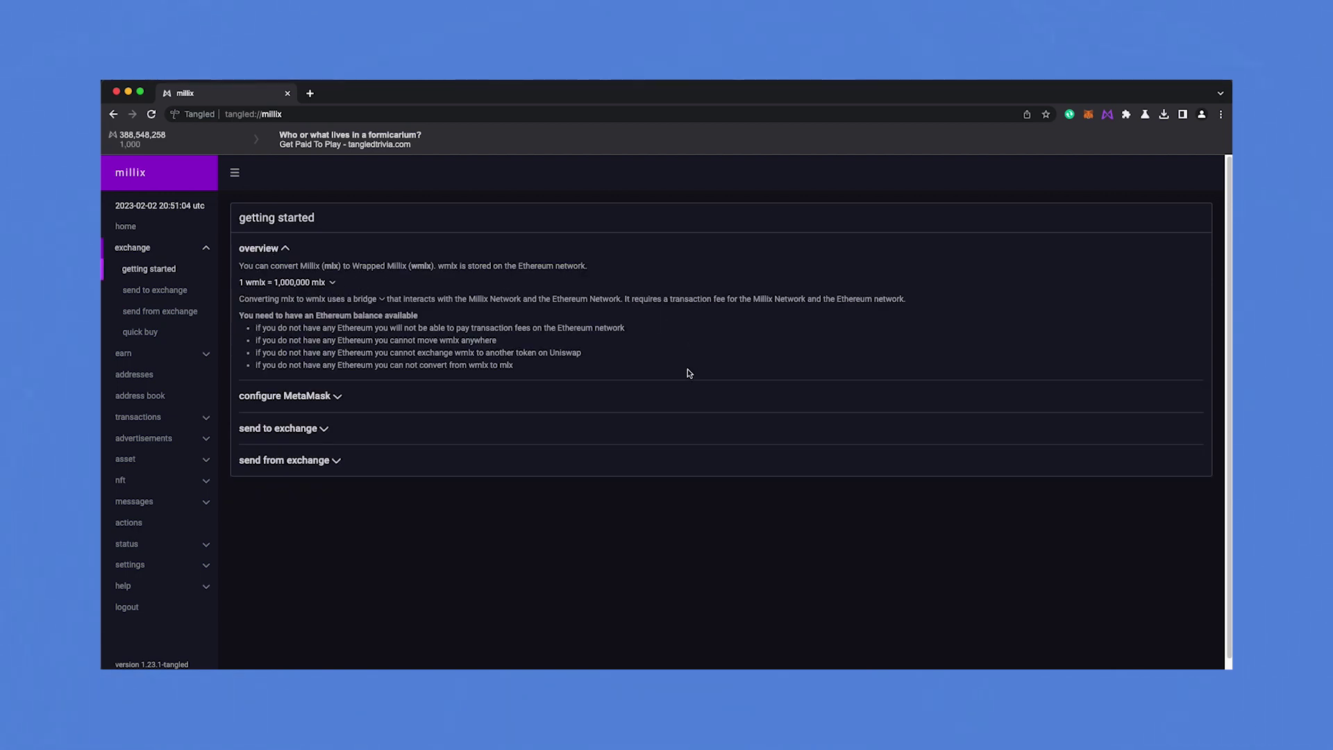
{"action": "left_click", "coordinate": [306, 397]}
{"action": "scroll", "coordinate": [475, 479], "scroll_direction": "down", "scroll_amount": 2}
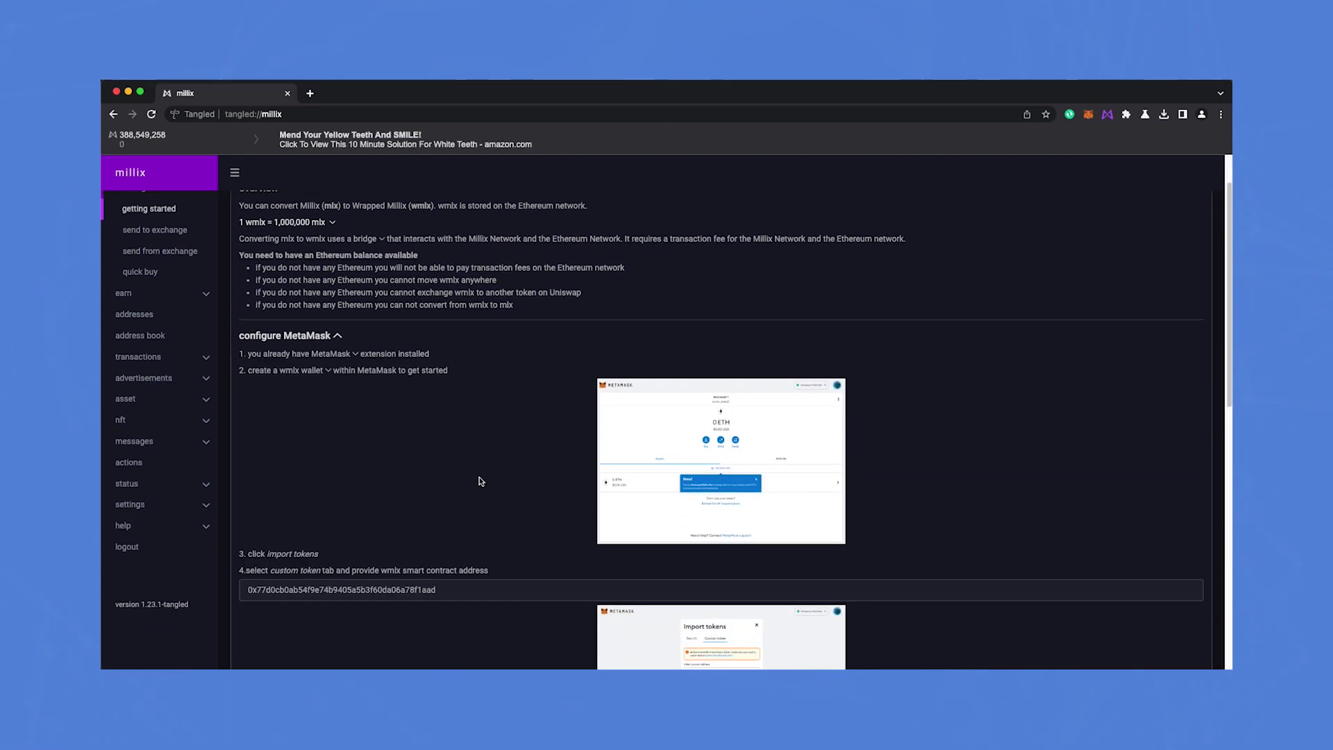
{"action": "scroll", "coordinate": [310, 453], "scroll_direction": "down", "scroll_amount": 1}
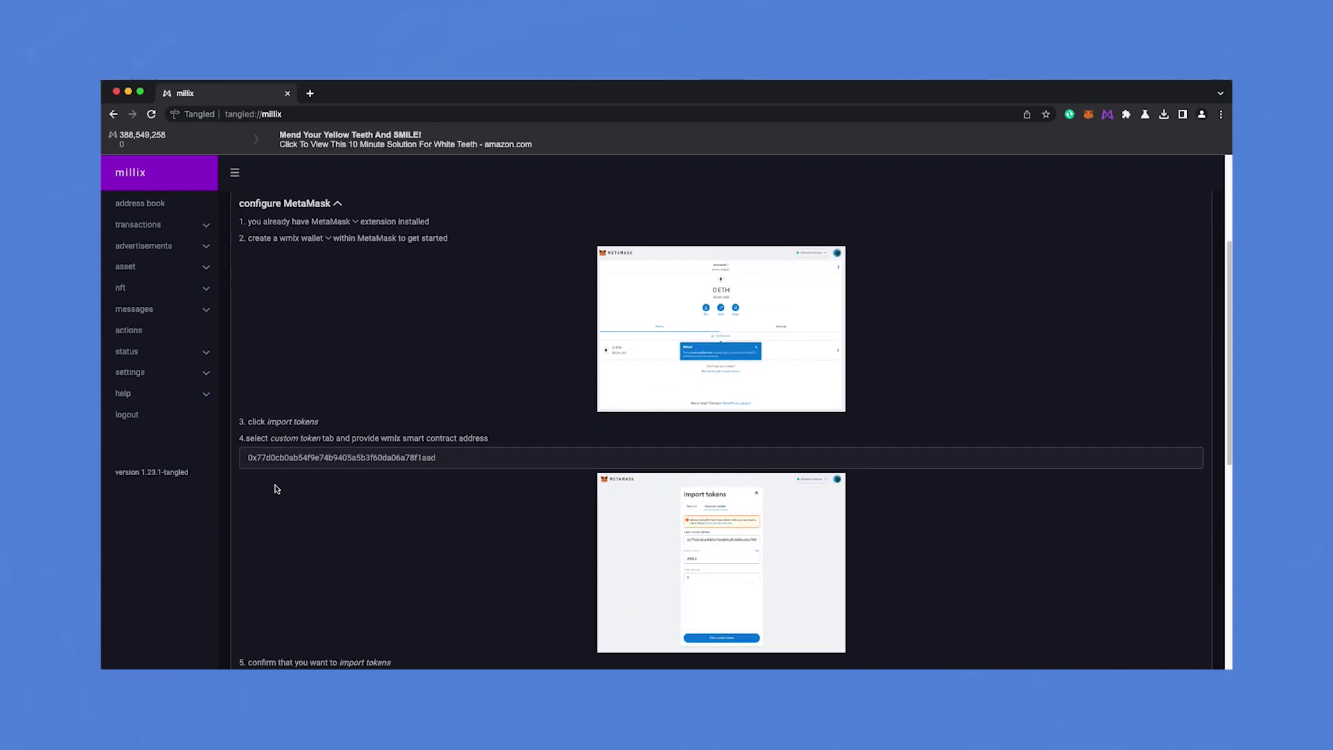
{"action": "scroll", "coordinate": [273, 484], "scroll_direction": "down", "scroll_amount": 3}
{"action": "scroll", "coordinate": [366, 493], "scroll_direction": "down", "scroll_amount": 3}
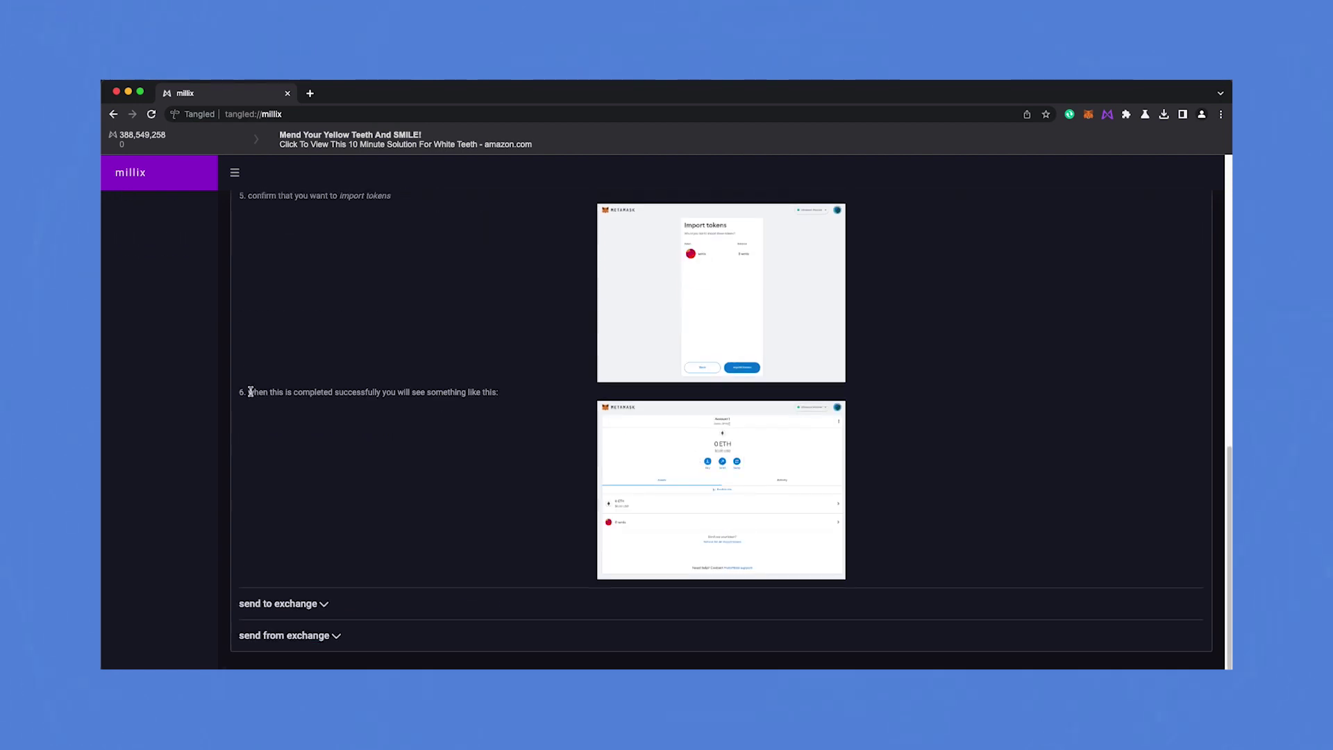
Expand the guide's send to exchange and send from exchange instructions.
{"action": "left_click", "coordinate": [321, 601]}
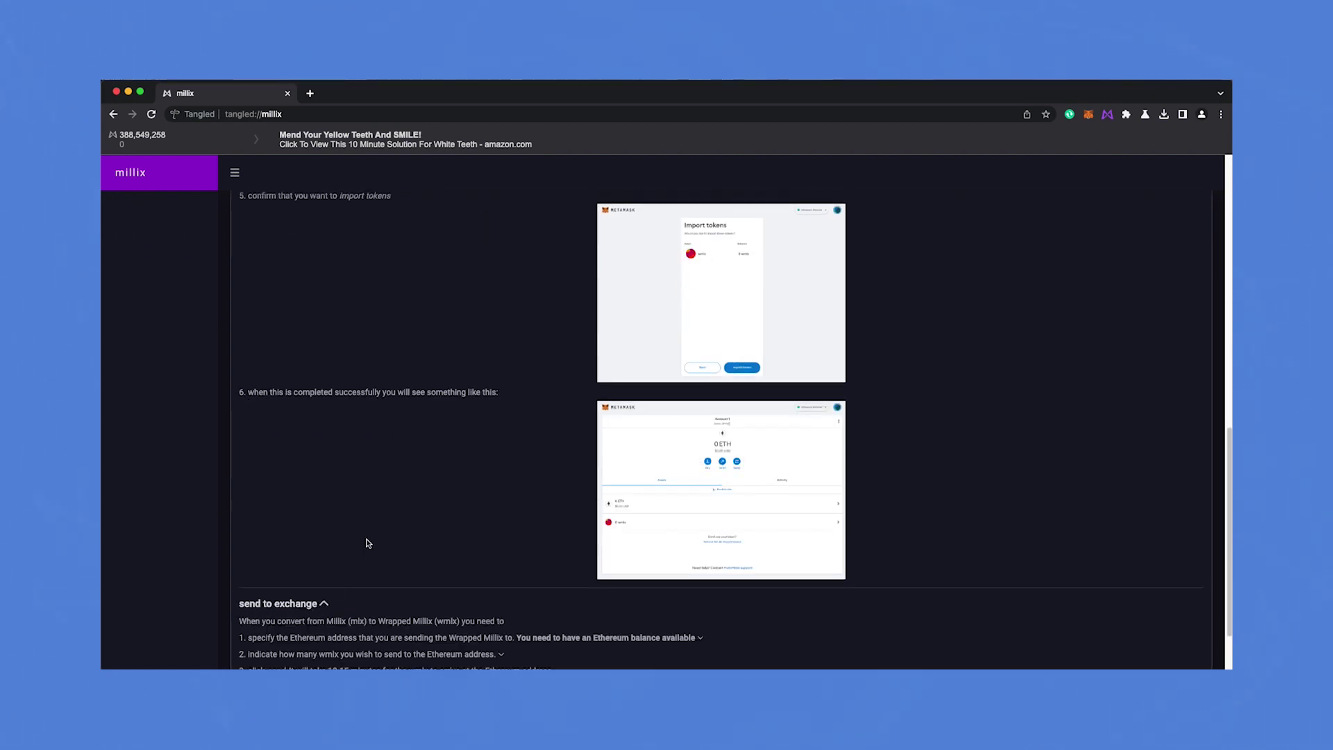
{"action": "scroll", "coordinate": [368, 543], "scroll_direction": "down", "scroll_amount": 1}
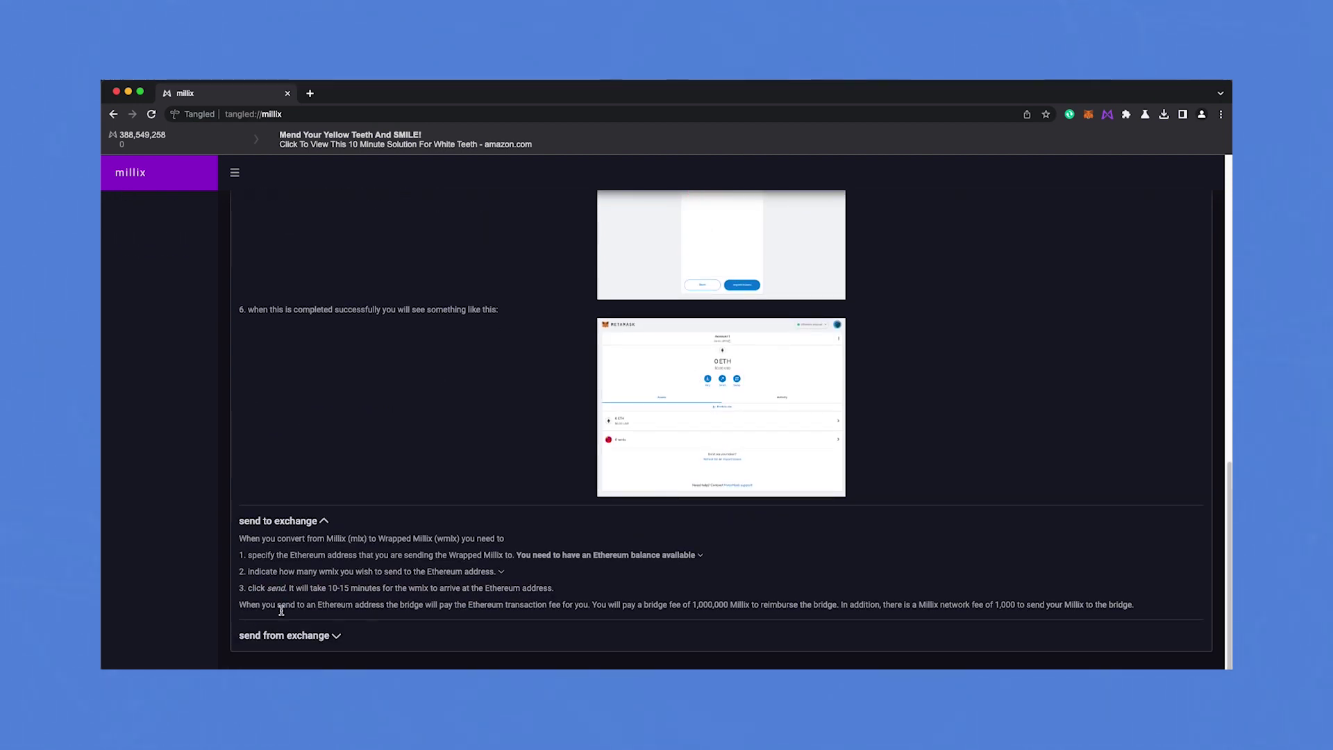
{"action": "left_click", "coordinate": [284, 635]}
{"action": "scroll", "coordinate": [655, 657], "scroll_direction": "down", "scroll_amount": 2}
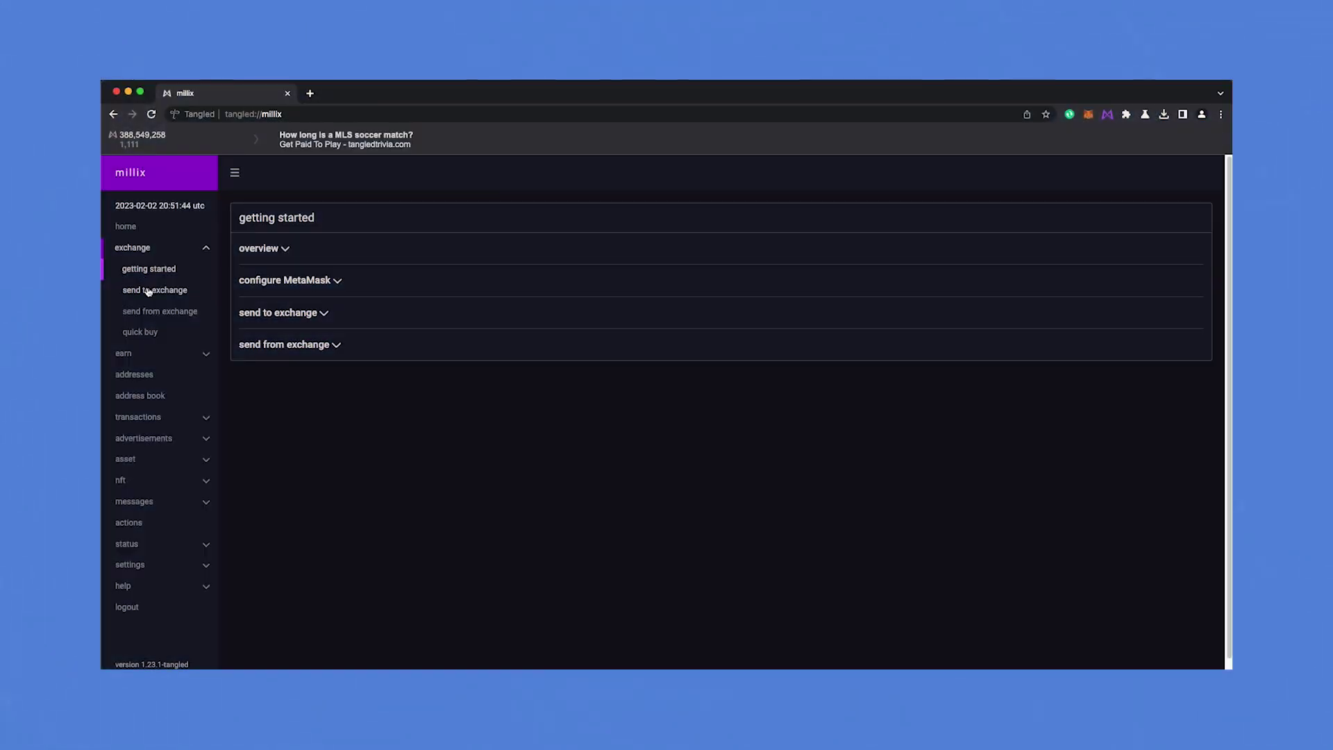
Open the Exchange 'send to exchange' form for converting millix to wmlx.
{"action": "left_click", "coordinate": [148, 291]}
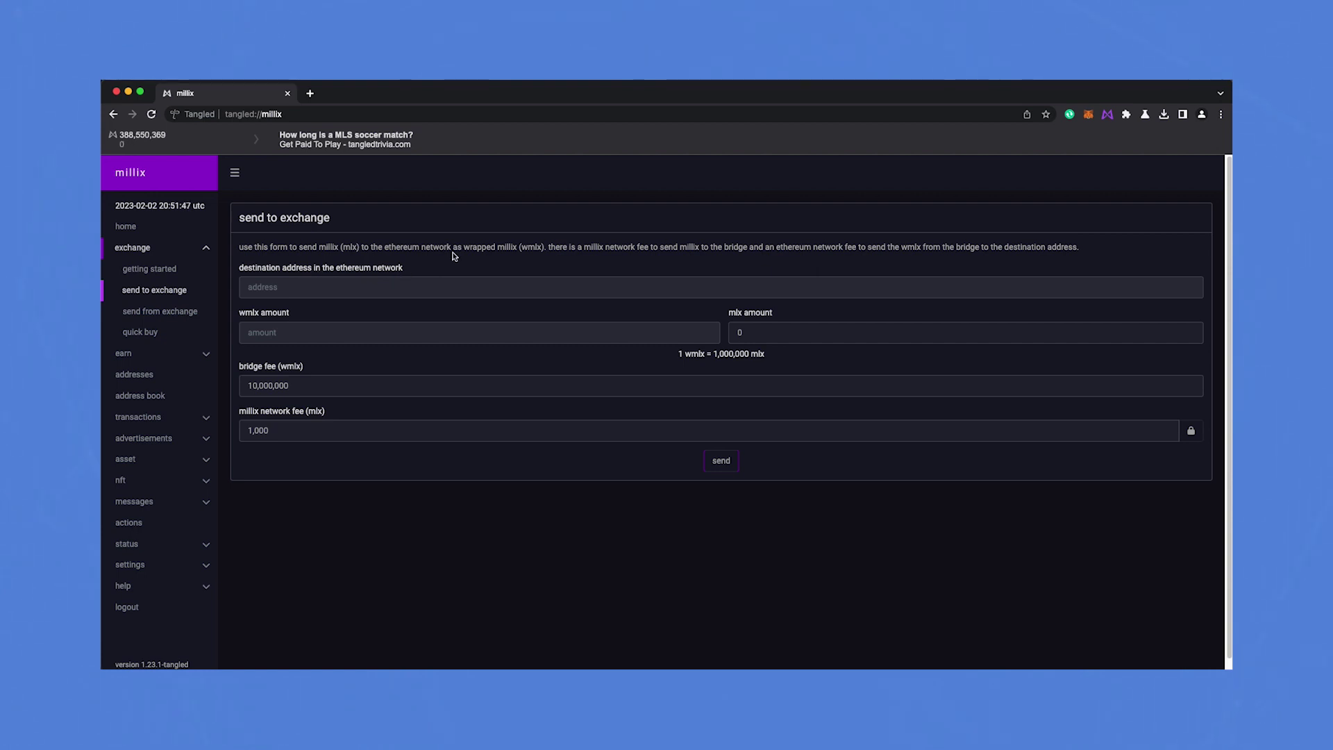
Unlock MetaMask with the pasted password and copy Account 1's Ethereum address.
{"action": "left_click", "coordinate": [1088, 115]}
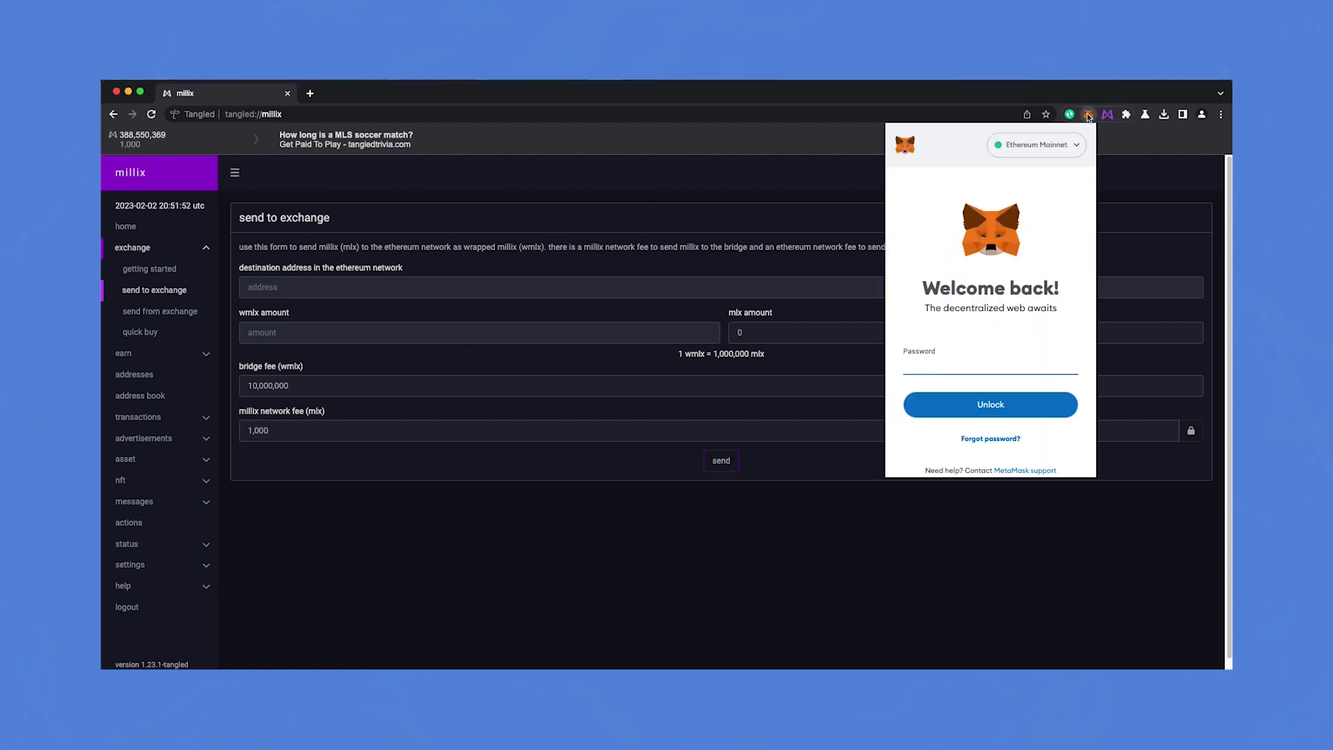
{"action": "key", "text": "ctrl+v"}
{"action": "left_click", "coordinate": [950, 415]}
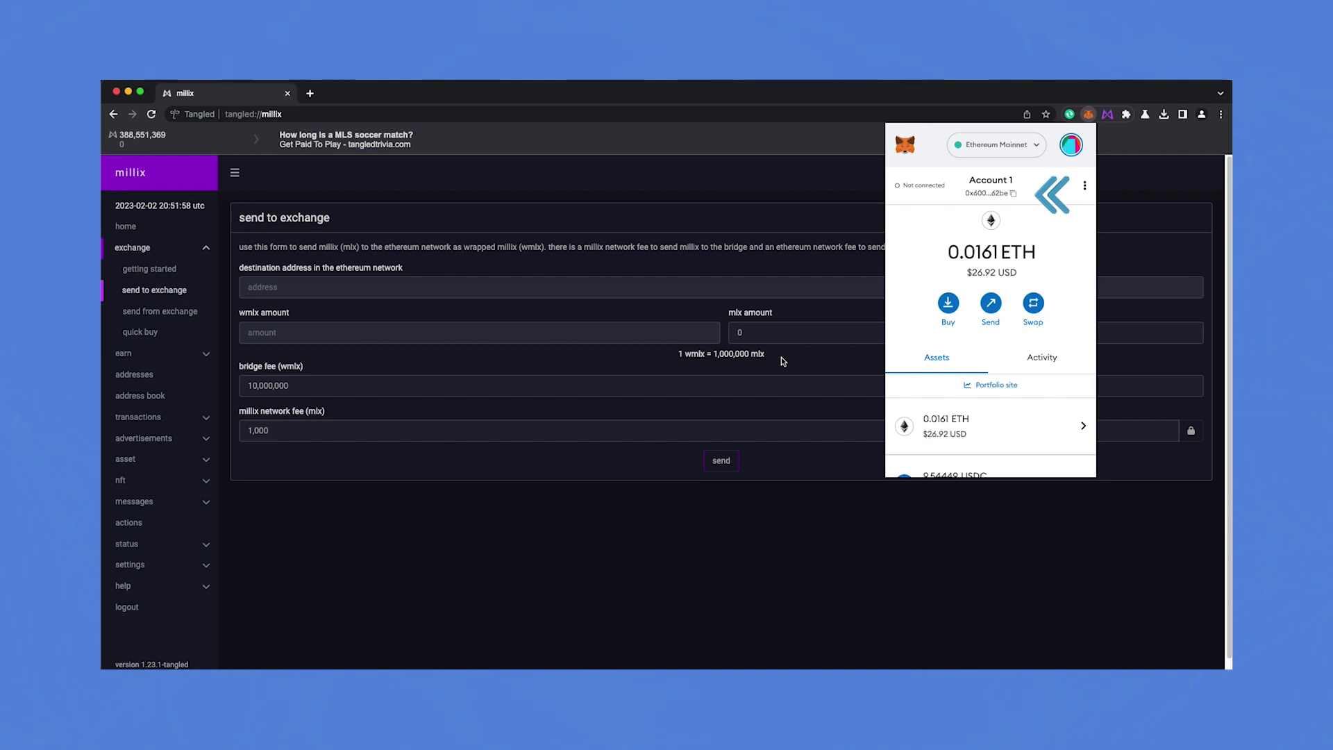
{"action": "left_click", "coordinate": [1014, 195]}
Send 50 wmlx to the pasted MetaMask address and confirm the payment.
{"action": "left_click", "coordinate": [359, 293]}
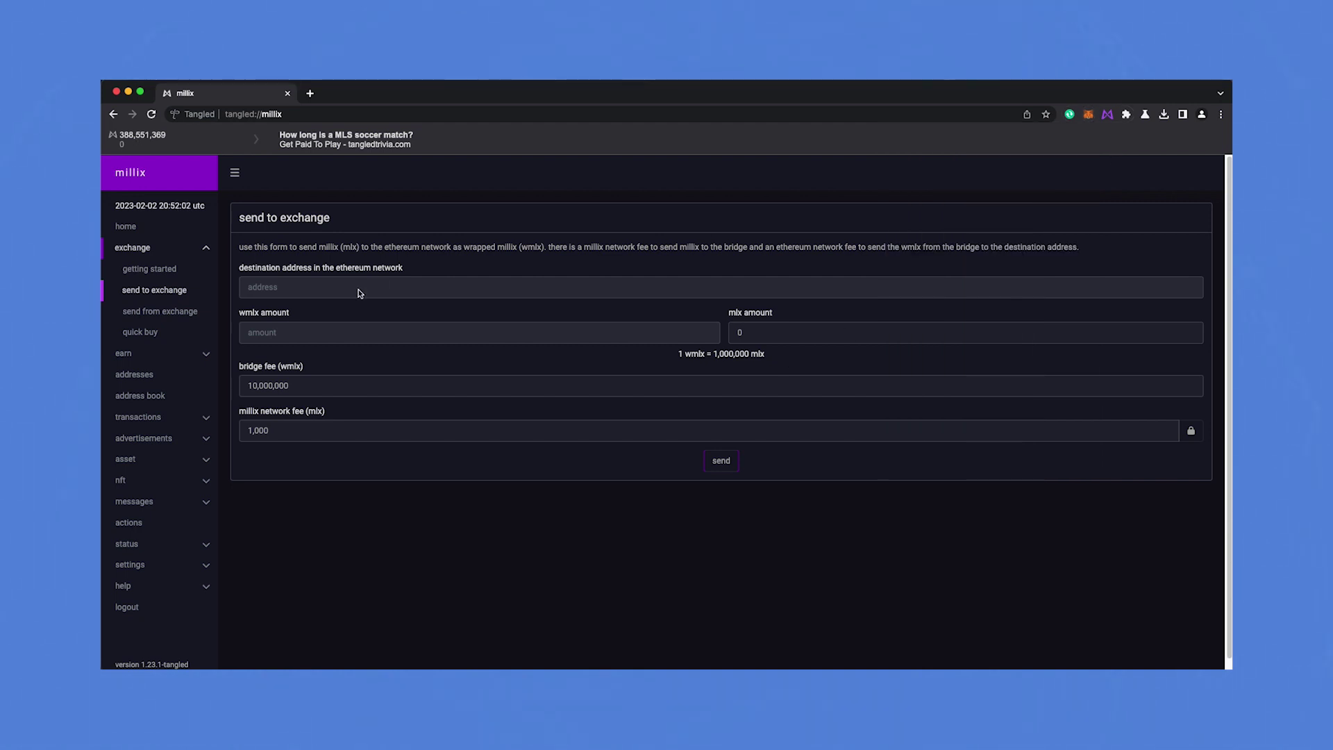
{"action": "key", "text": "ctrl+v"}
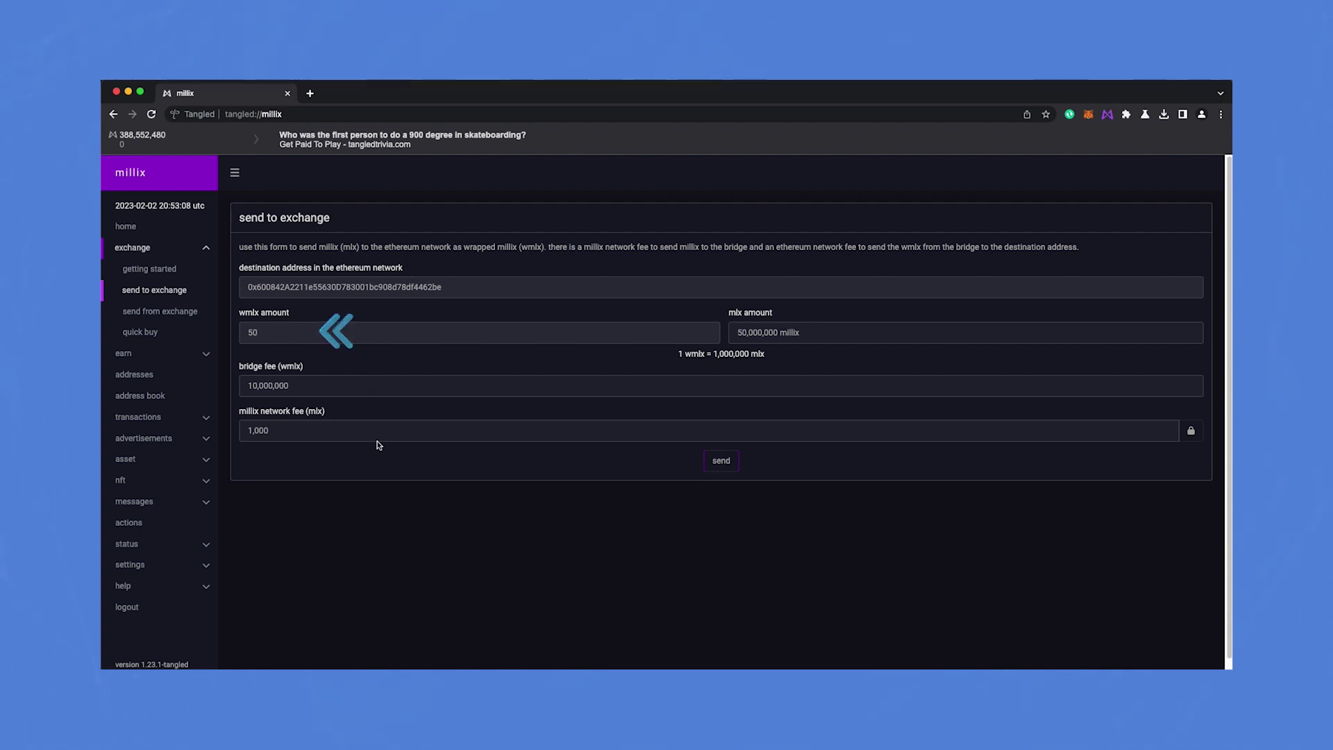
{"action": "left_click", "coordinate": [721, 462]}
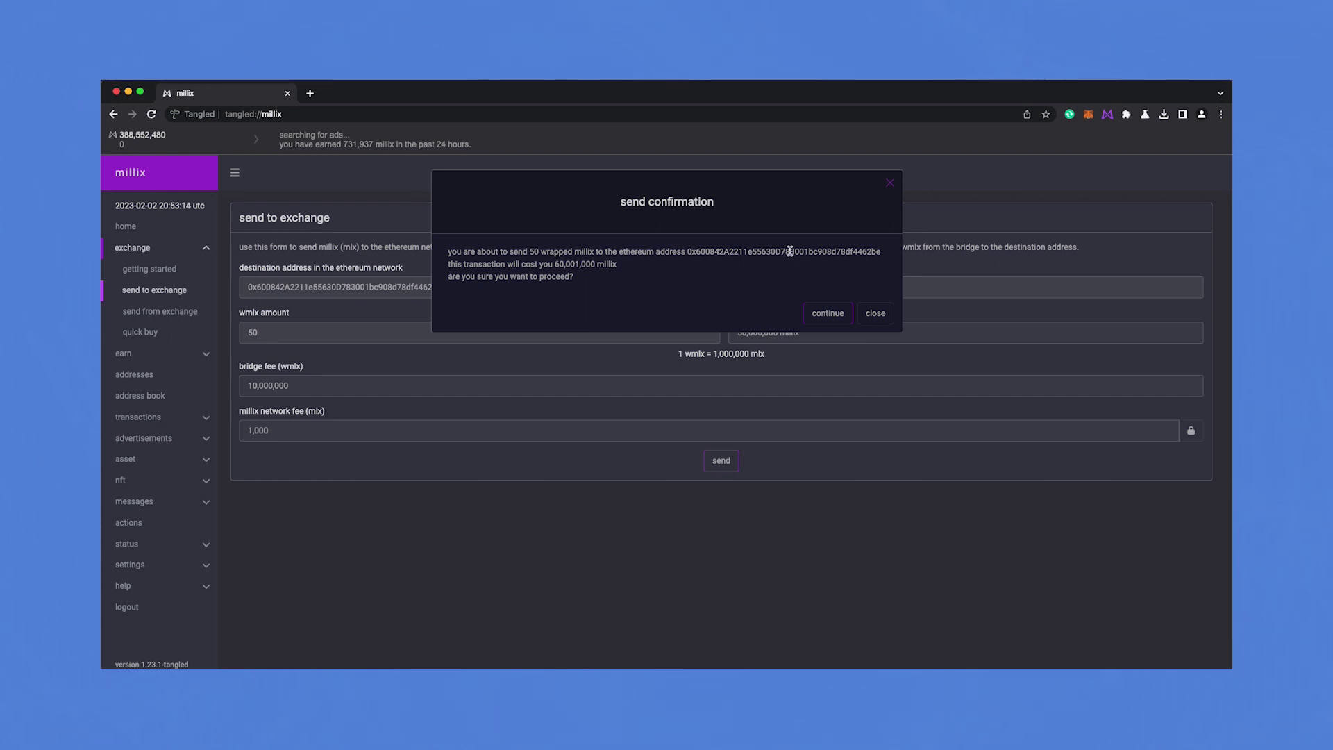
{"action": "left_click", "coordinate": [839, 318]}
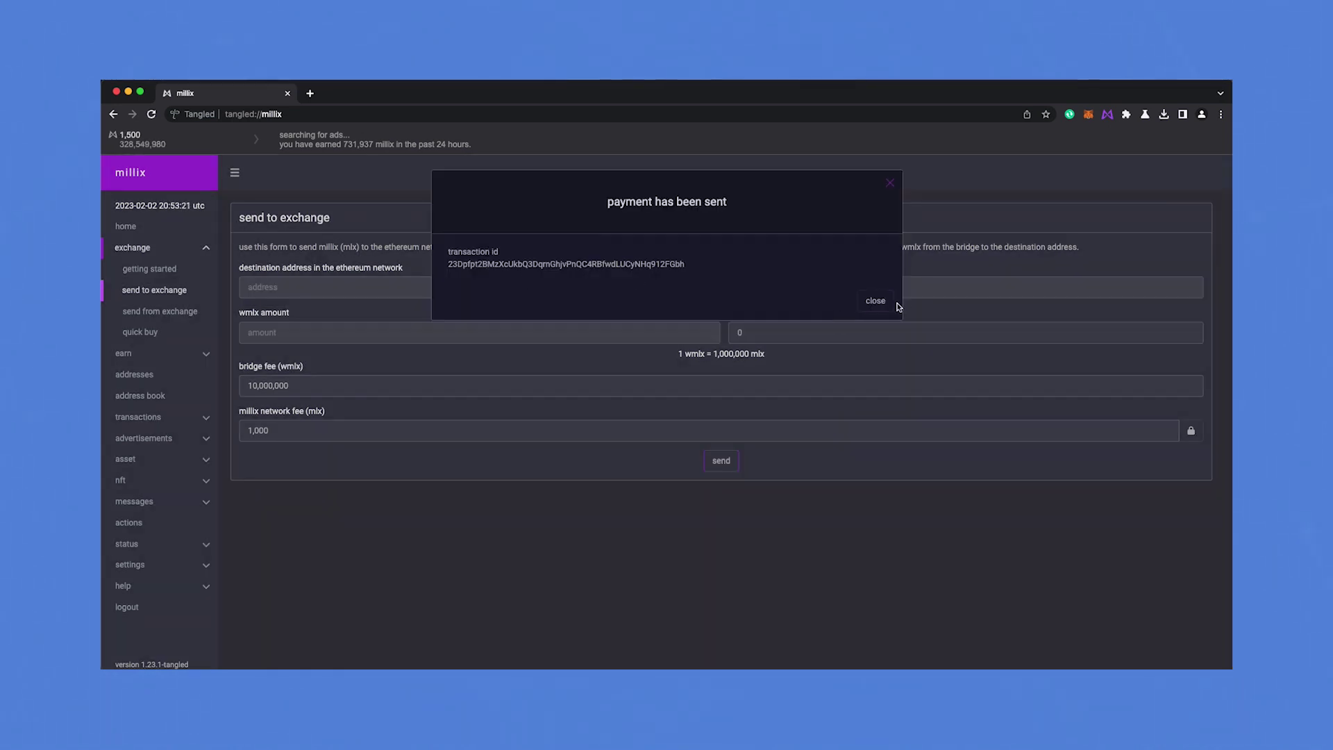
{"action": "left_click", "coordinate": [1108, 115]}
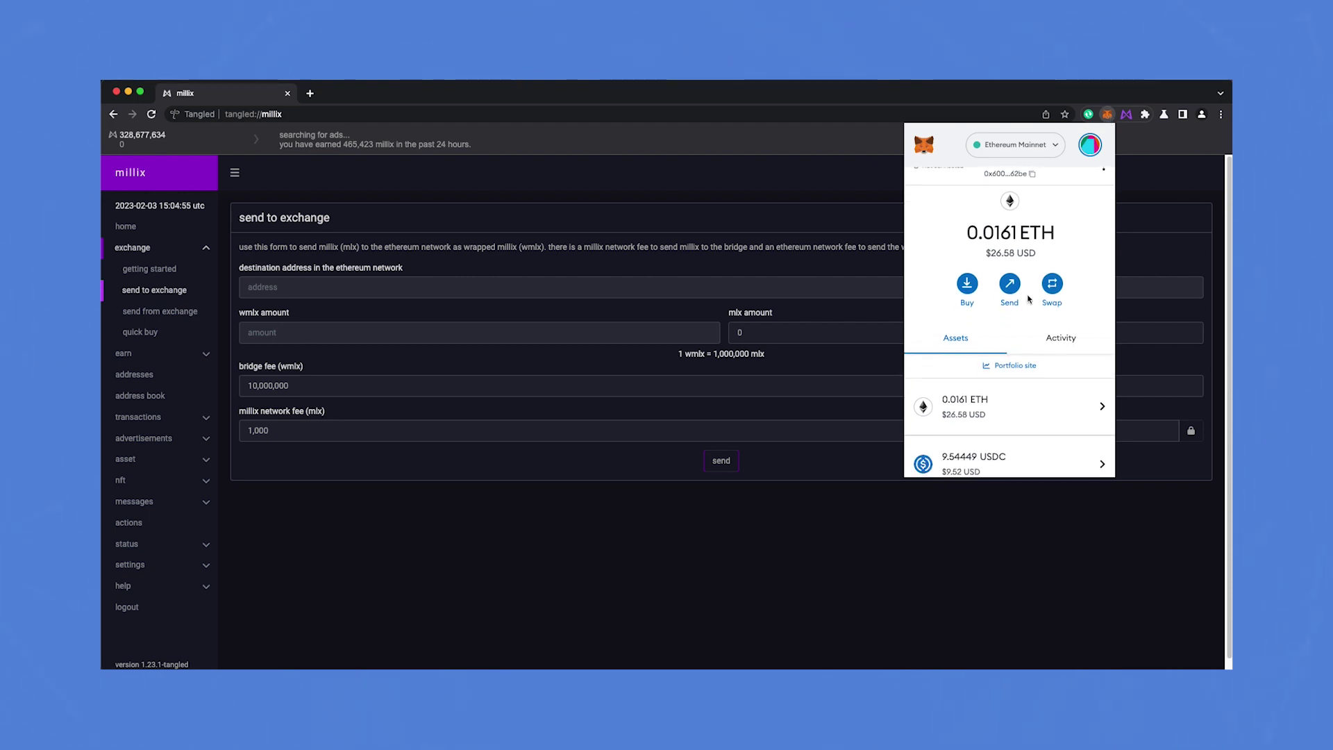
{"action": "scroll", "coordinate": [1024, 313], "scroll_direction": "down", "scroll_amount": 5}
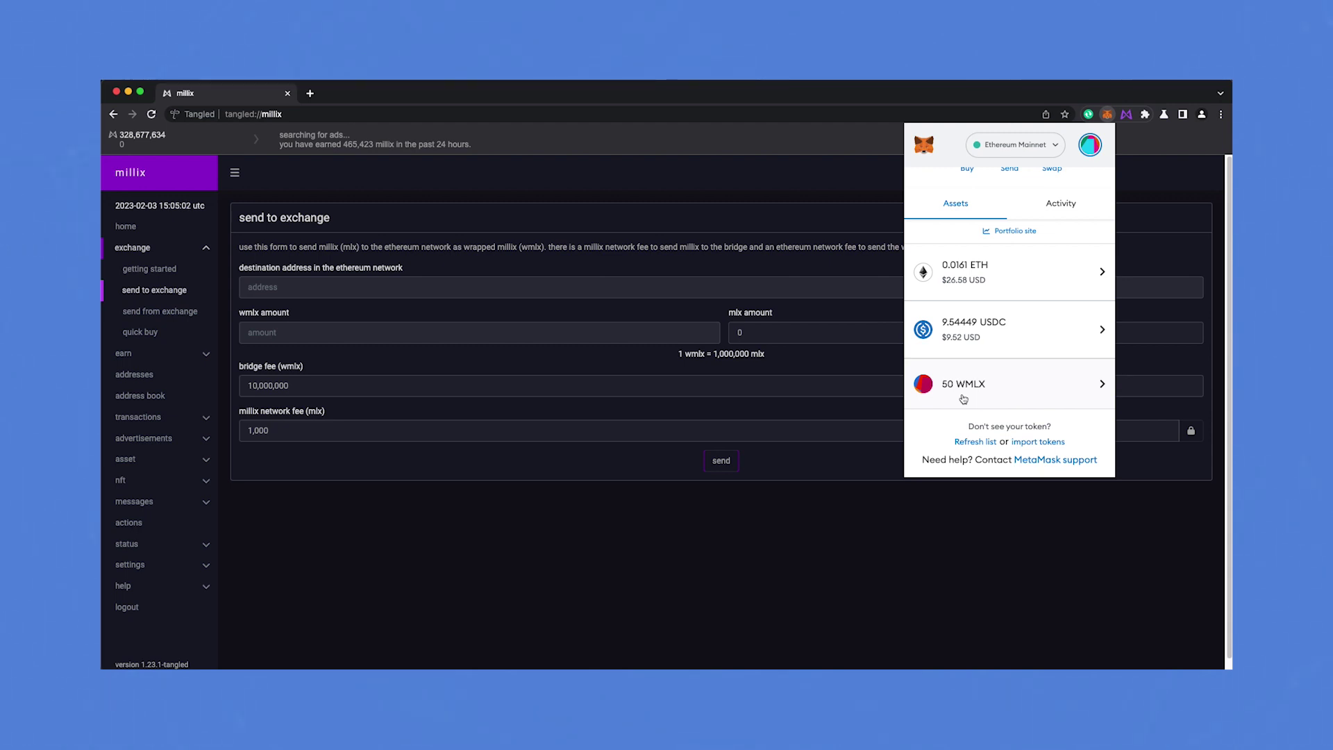
{"action": "left_click", "coordinate": [963, 398]}
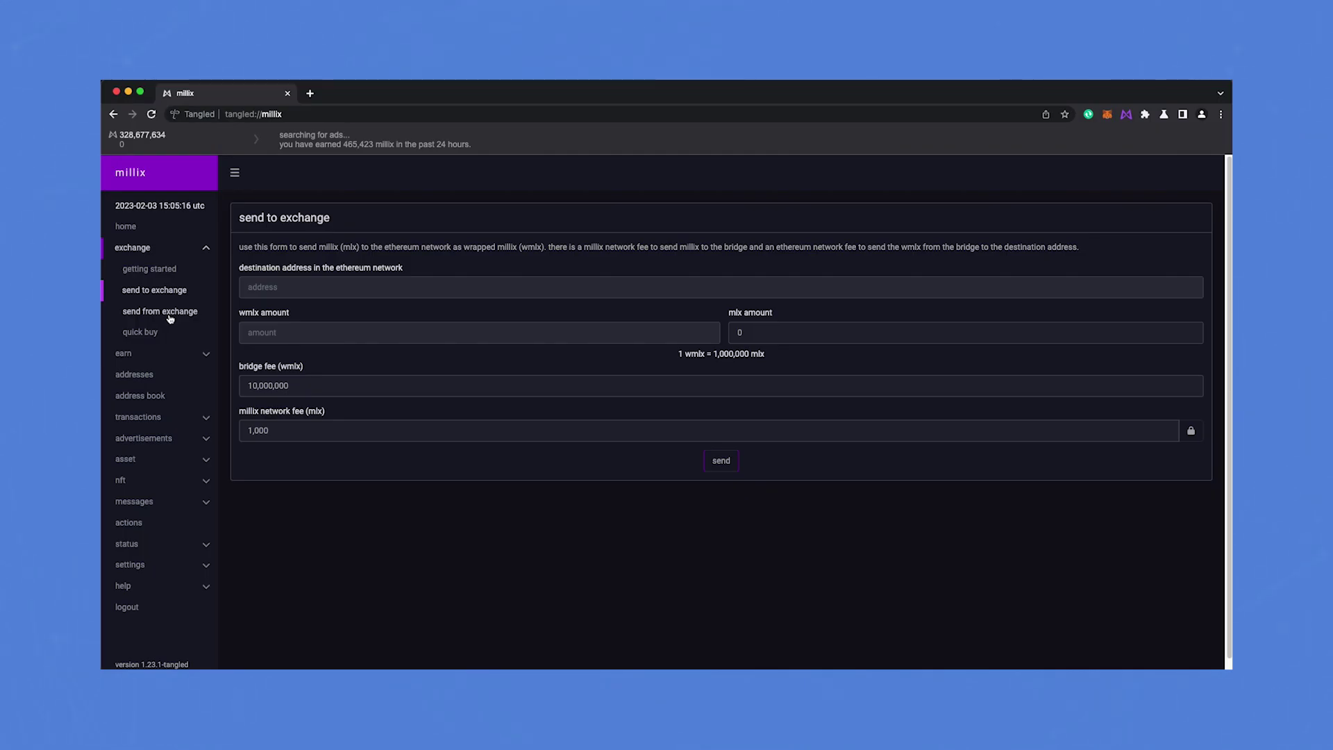
Connect the MetaMask account to Millix's send from exchange page.
{"action": "left_click", "coordinate": [169, 314]}
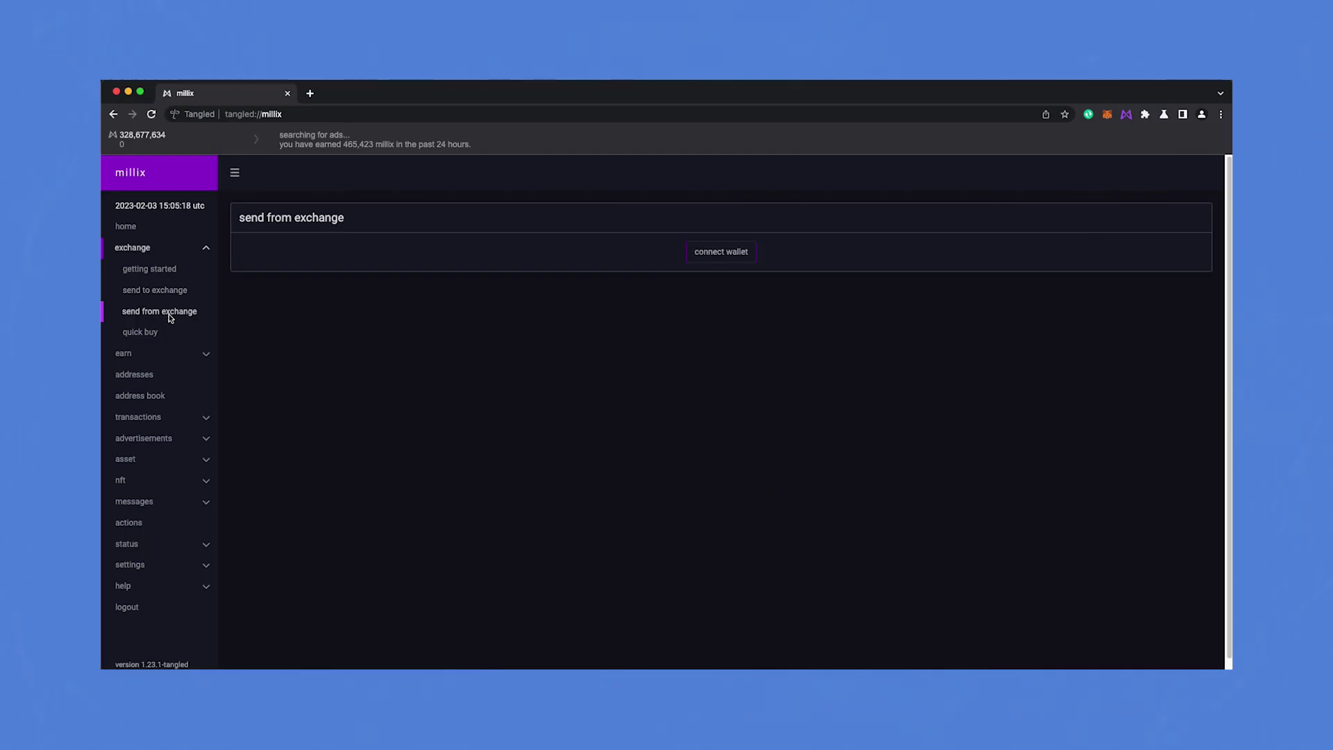
{"action": "left_click", "coordinate": [727, 252]}
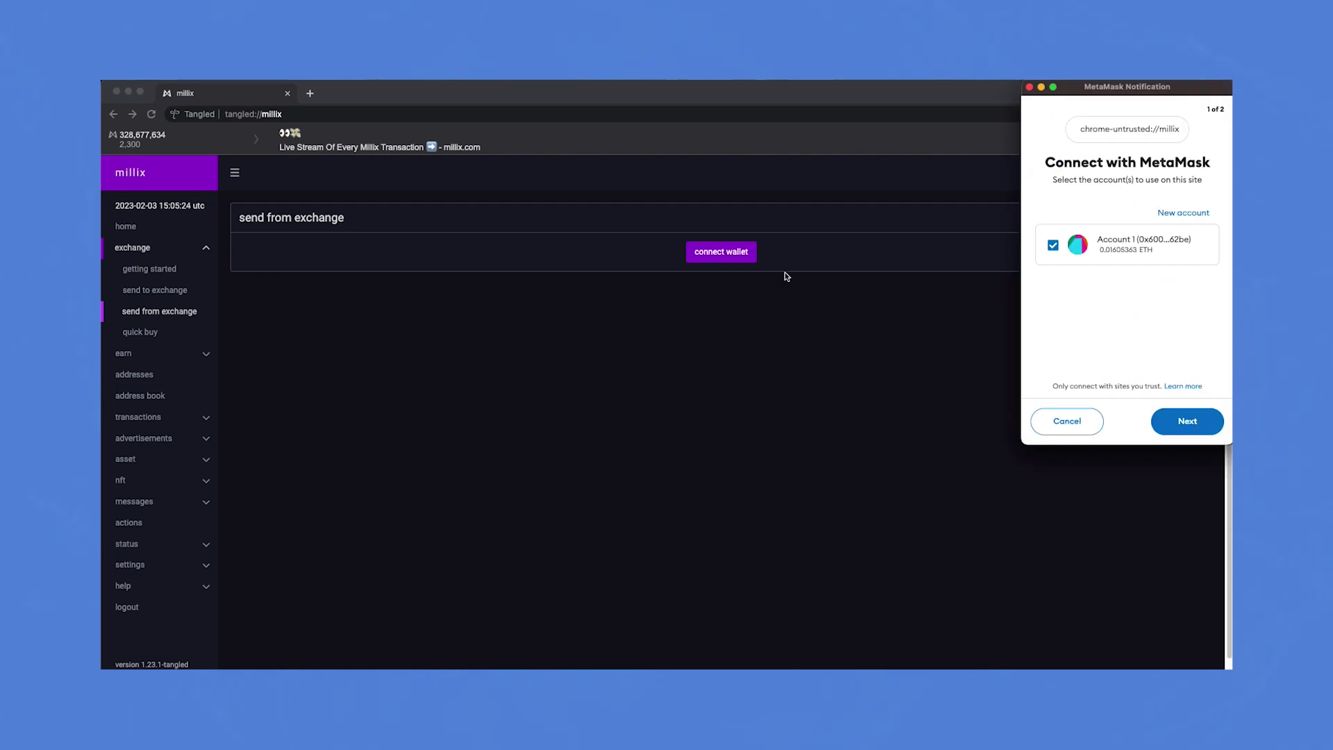
{"action": "left_click", "coordinate": [1193, 426]}
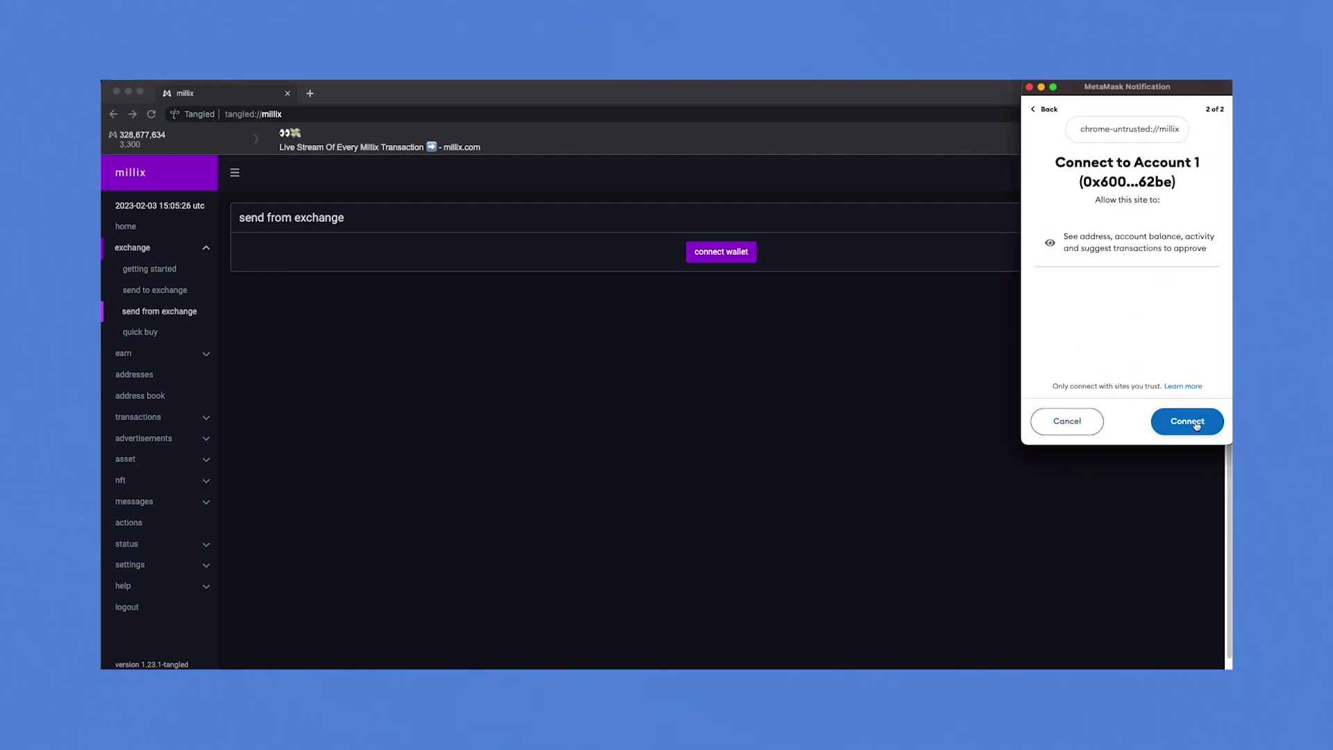
{"action": "left_click", "coordinate": [1196, 426]}
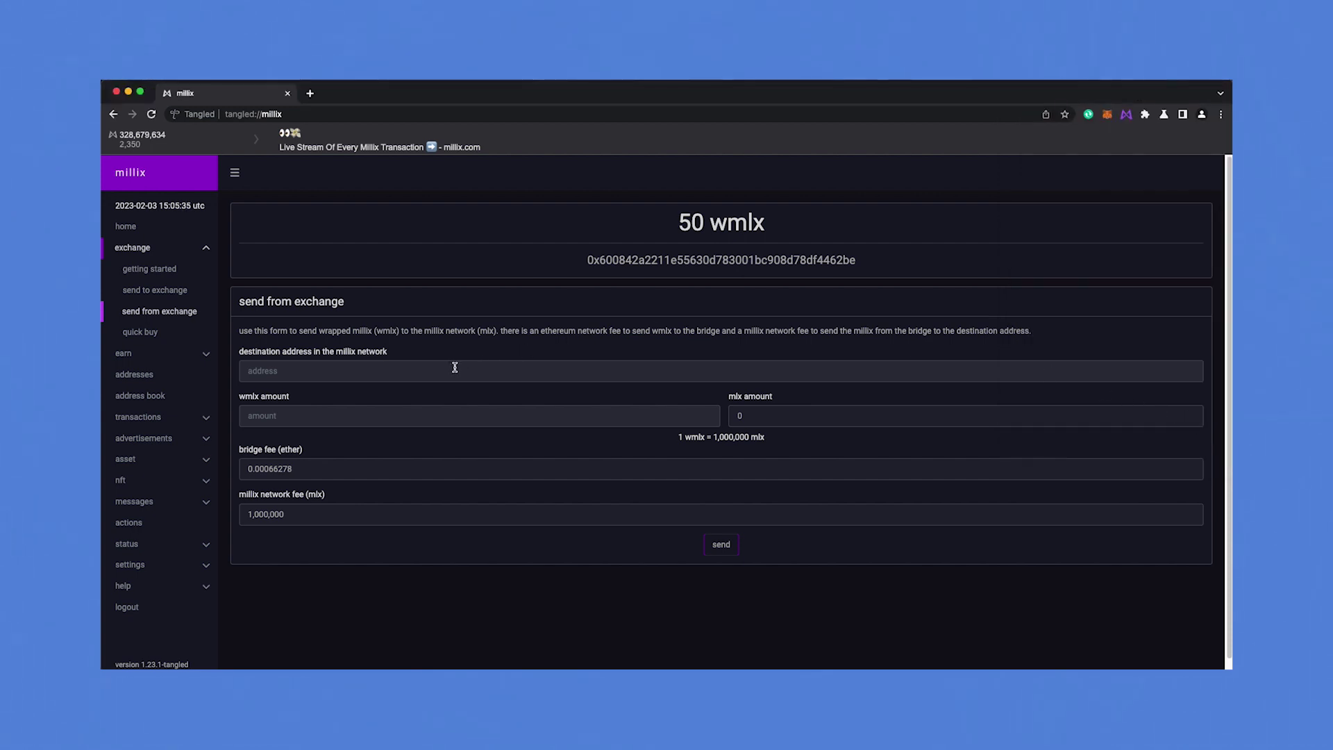
{"action": "left_click", "coordinate": [125, 227]}
Copy the wallet's own millix address from the Home page.
{"action": "double_click", "coordinate": [570, 279]}
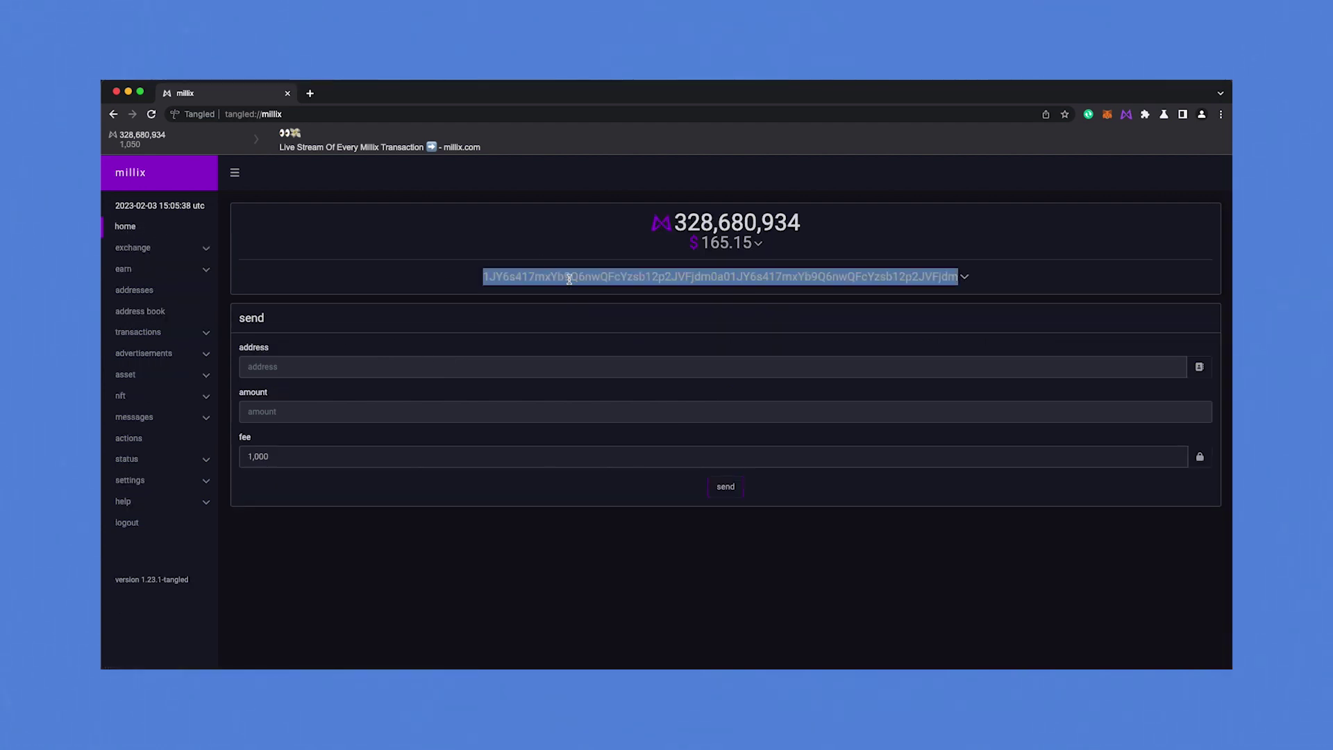
{"action": "right_click", "coordinate": [569, 279]}
{"action": "left_click", "coordinate": [586, 306]}
Enter that millix address as the send-from-exchange destination with 50 wmlx.
{"action": "left_click", "coordinate": [151, 250]}
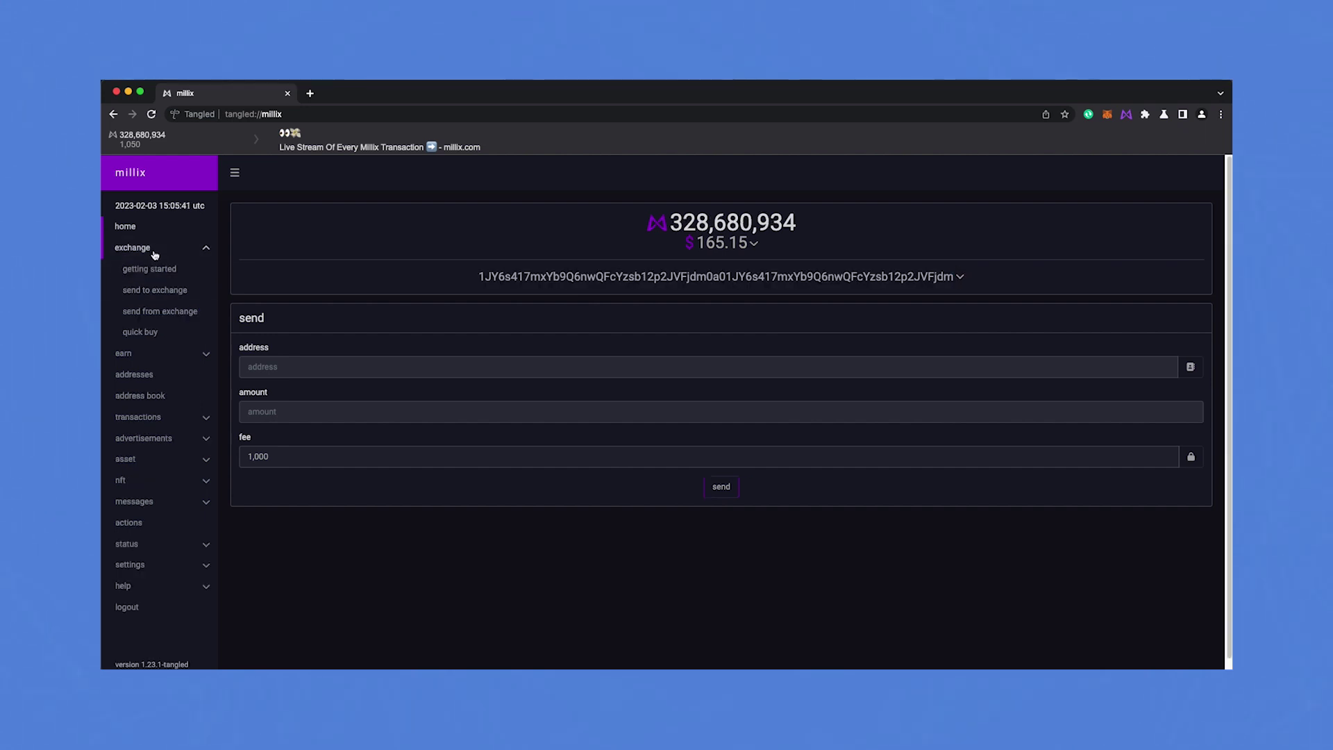
{"action": "left_click", "coordinate": [170, 313]}
{"action": "right_click", "coordinate": [336, 369]}
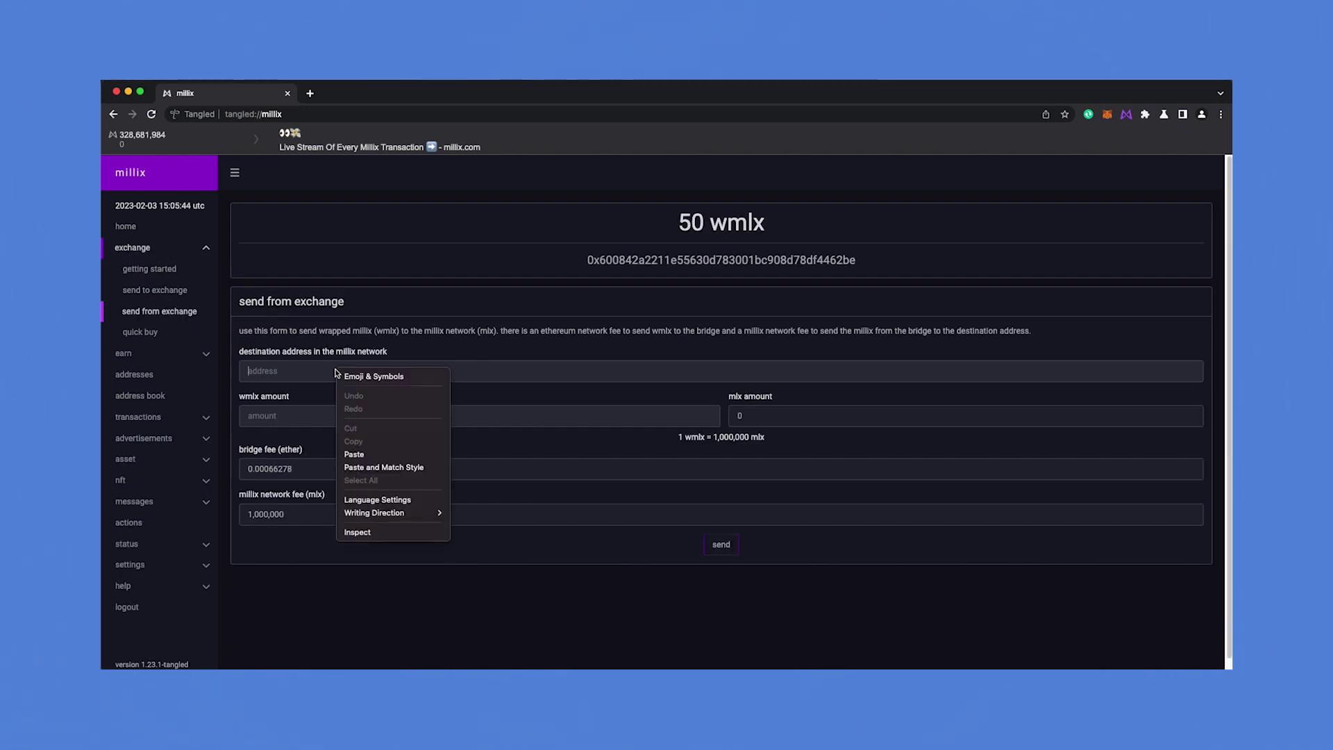
{"action": "left_click", "coordinate": [376, 455]}
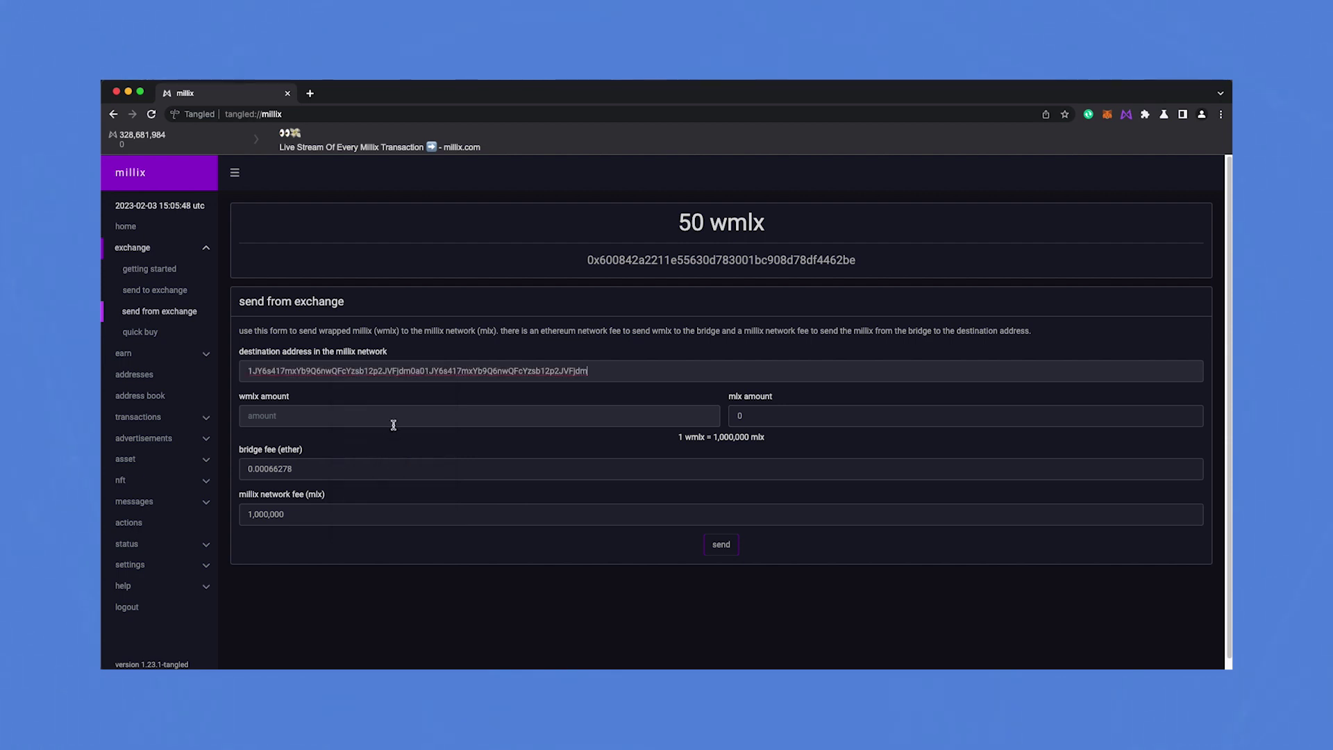
{"action": "left_click", "coordinate": [394, 416]}
{"action": "type", "text": "50"}
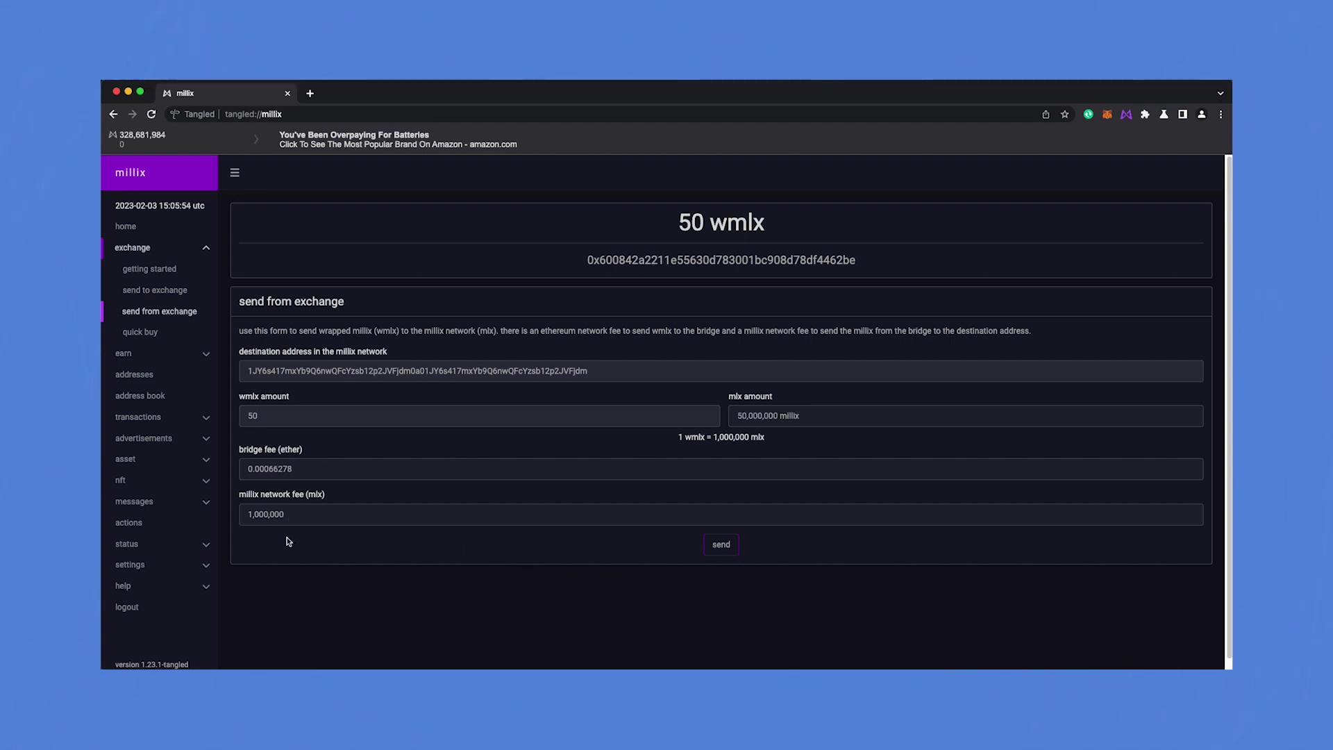
Send the 50 wmlx back, confirming in Millix and in the MetaMask popup.
{"action": "left_click", "coordinate": [720, 549]}
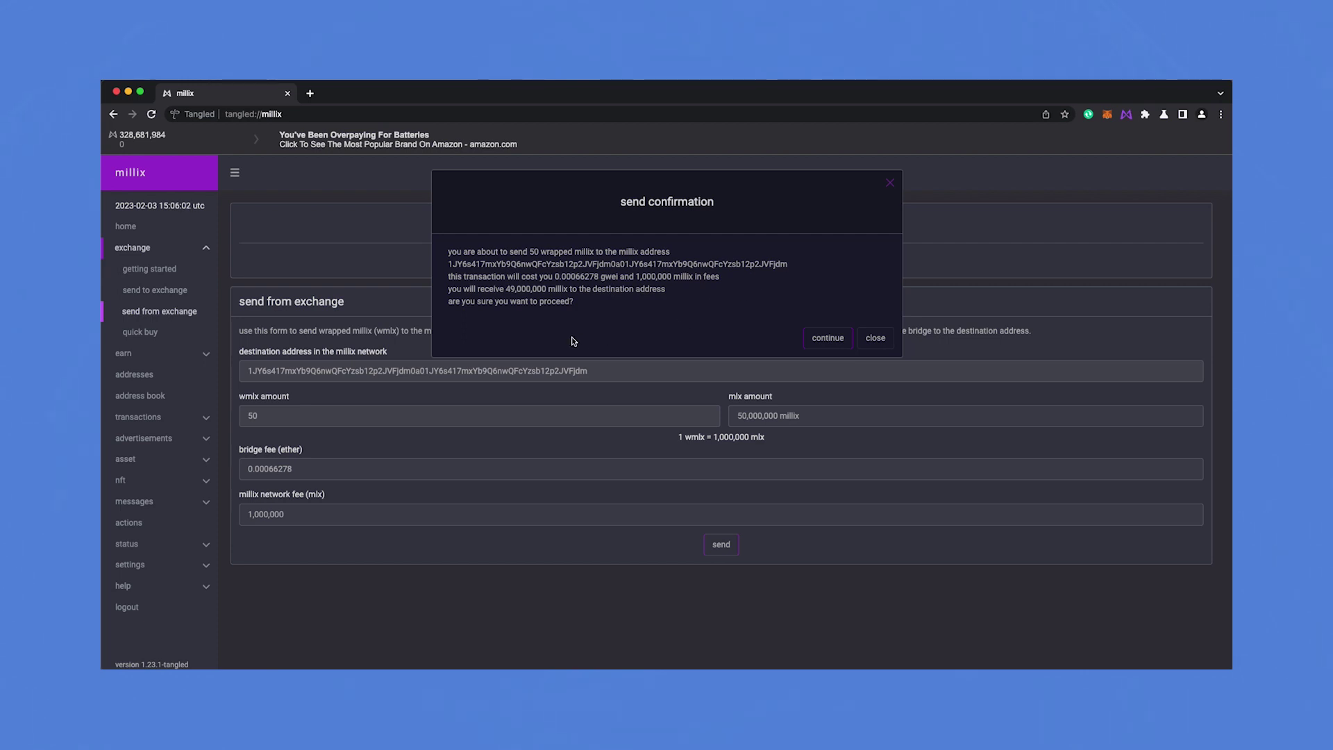
{"action": "left_click", "coordinate": [808, 339]}
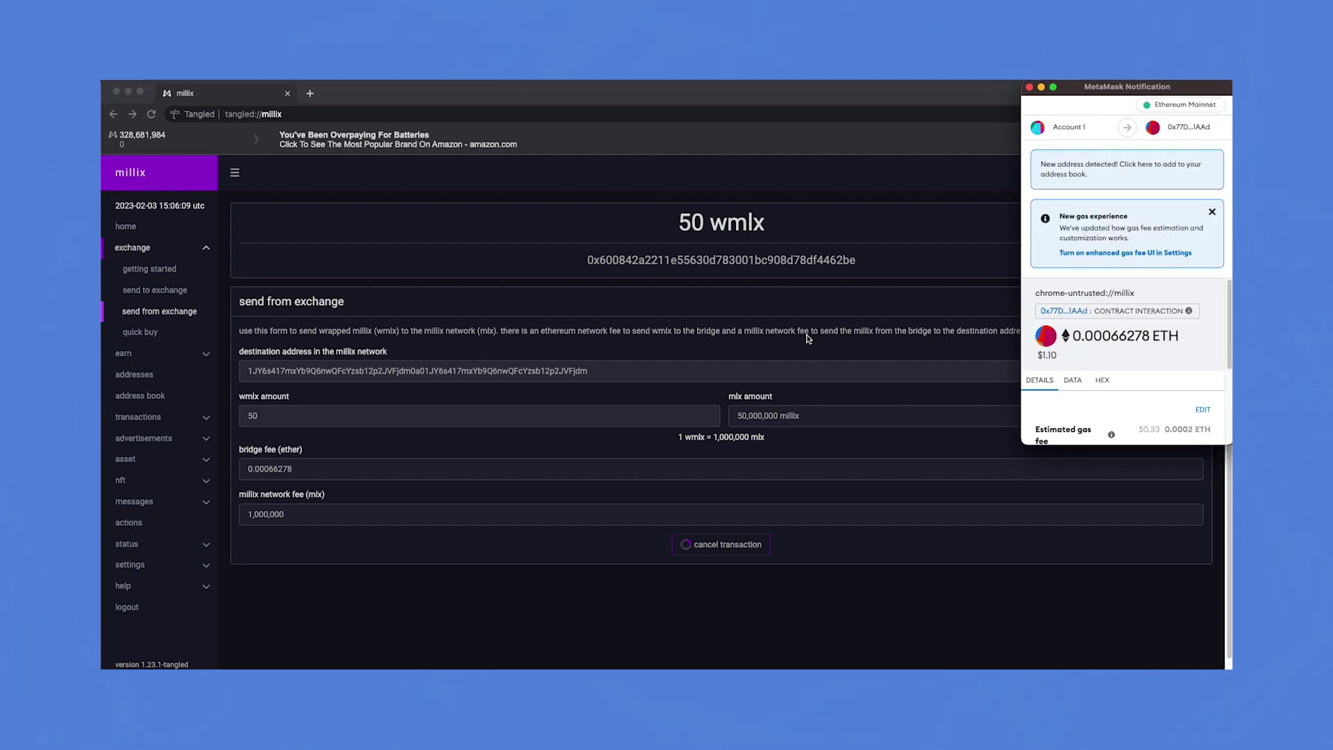
{"action": "scroll", "coordinate": [1099, 364], "scroll_direction": "down", "scroll_amount": 2}
{"action": "scroll", "coordinate": [1099, 365], "scroll_direction": "down", "scroll_amount": 2}
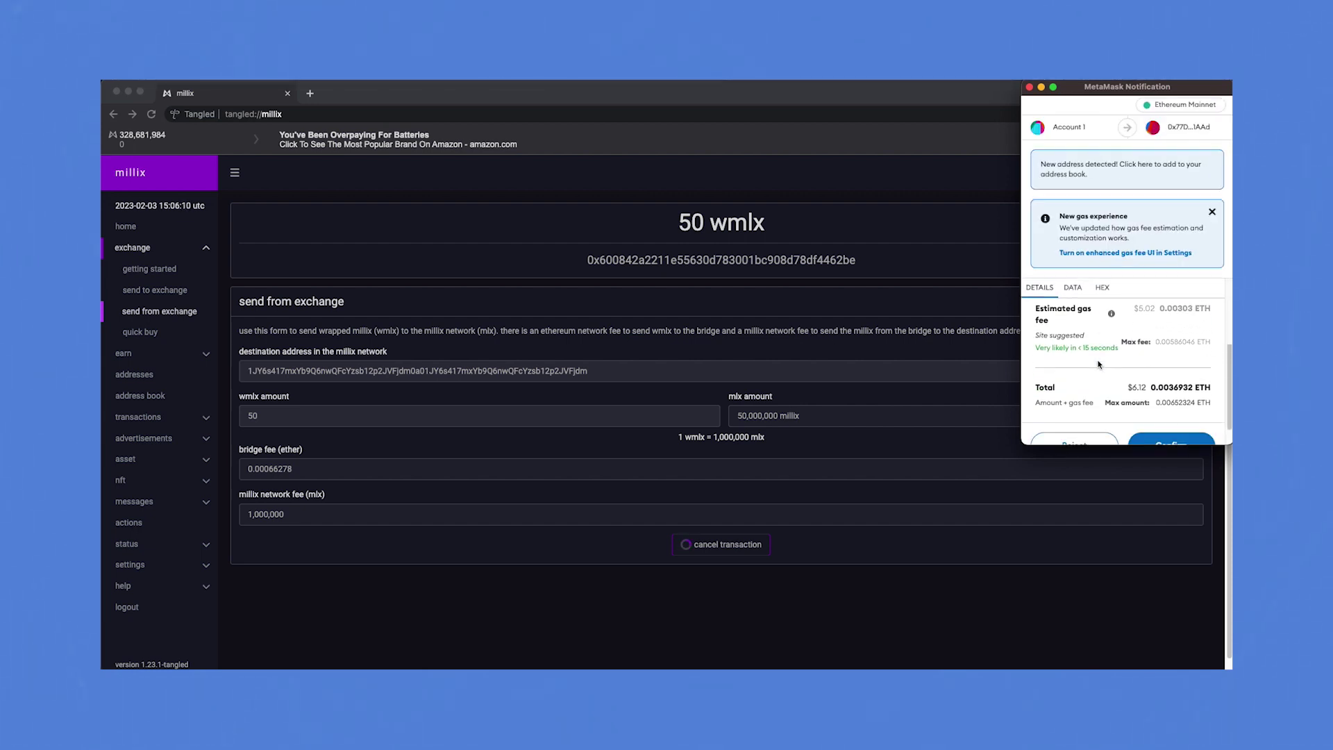
{"action": "scroll", "coordinate": [1098, 365], "scroll_direction": "down", "scroll_amount": 1}
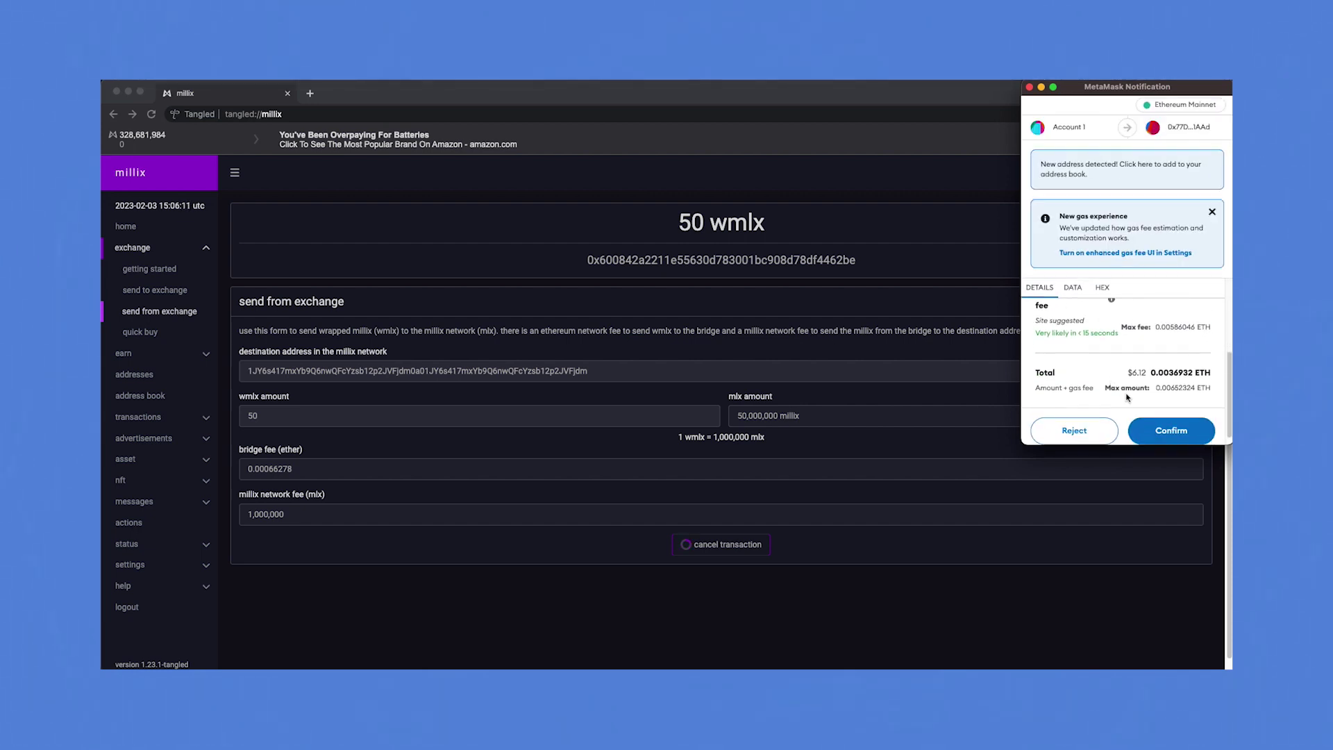
{"action": "left_click", "coordinate": [1168, 430]}
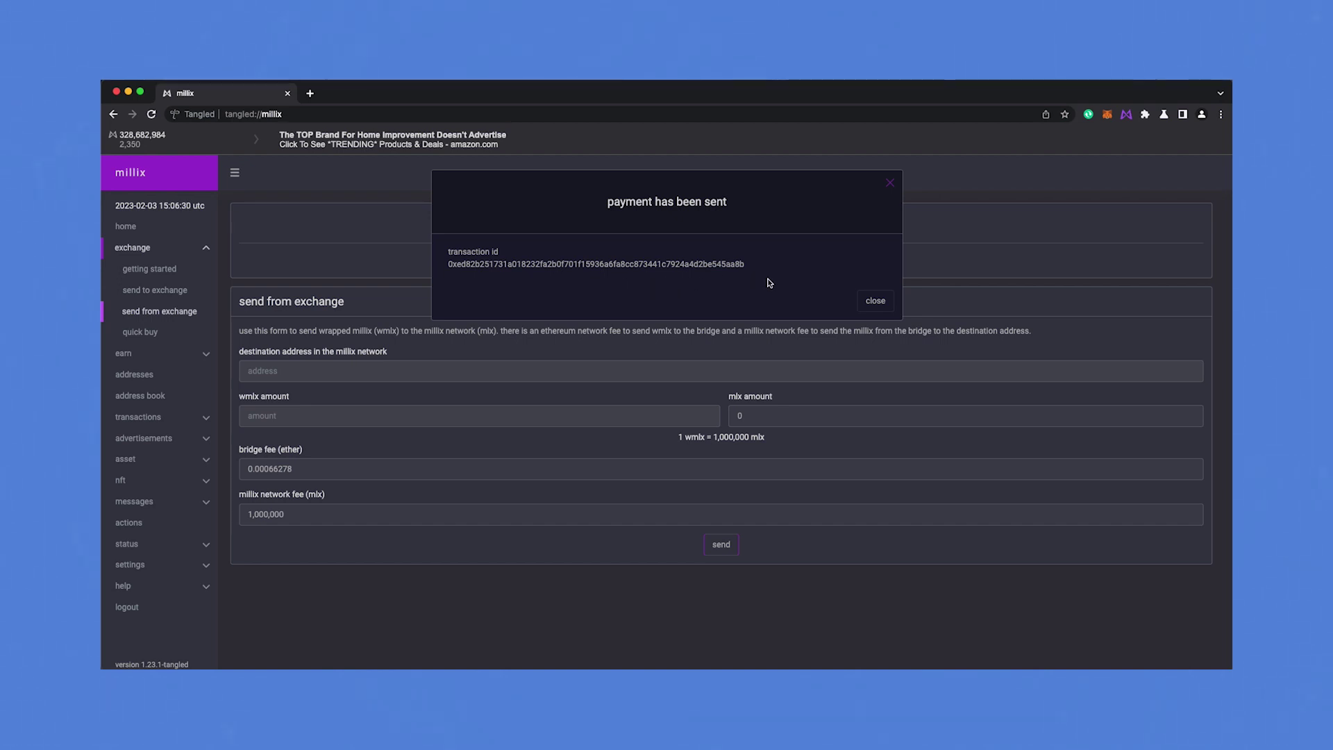
{"action": "left_click", "coordinate": [876, 303]}
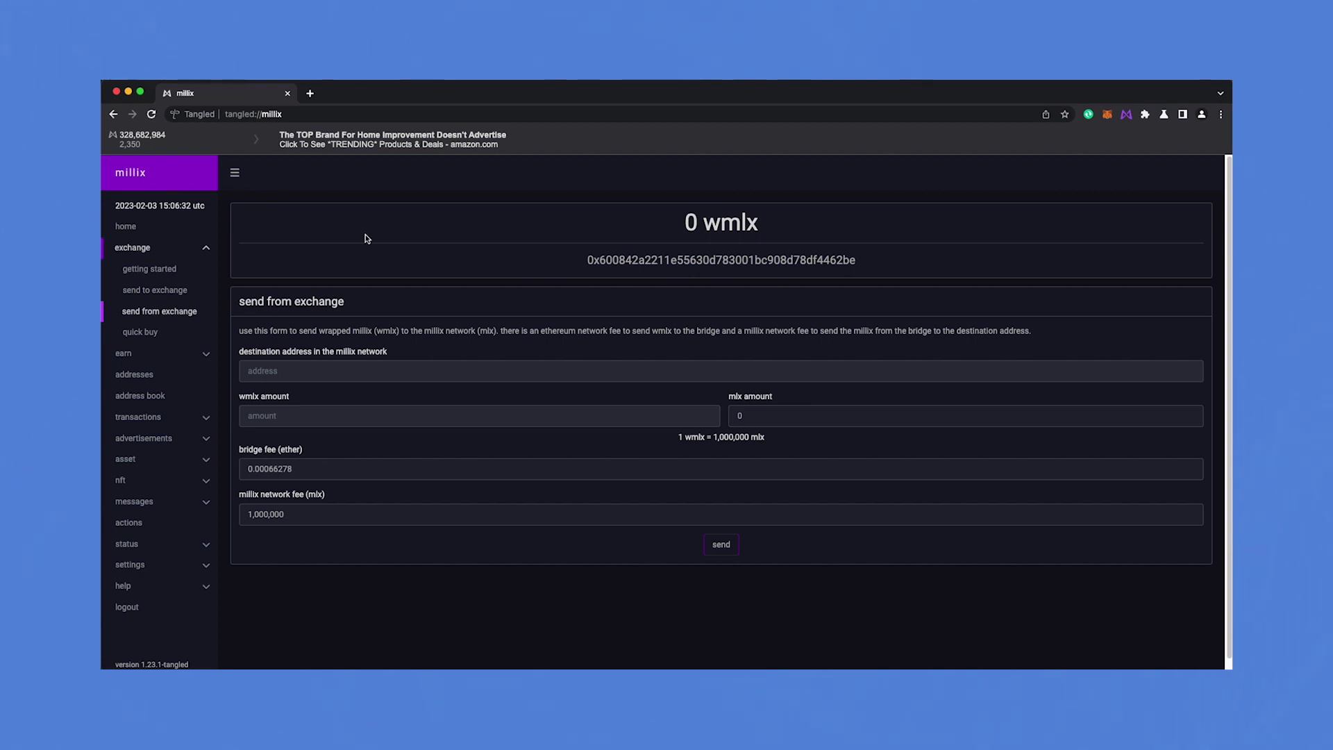